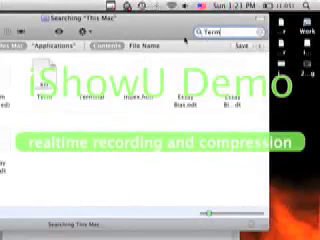
Open the Term notes file showing the CoreUI defaults write command and AquaUI.bundle Resources path.
{"action": "left_click", "coordinate": [158, 78]}
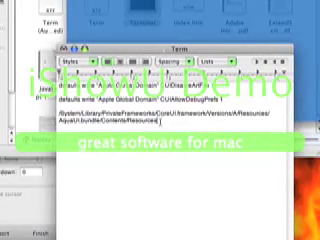
Select the AquaUI.bundle Resources folder path in the notes to copy it.
{"action": "mouse_move", "coordinate": [159, 131]}
{"action": "left_mouse_down"}
{"action": "mouse_move", "coordinate": [112, 131]}
{"action": "mouse_move", "coordinate": [59, 113]}
{"action": "left_mouse_up"}
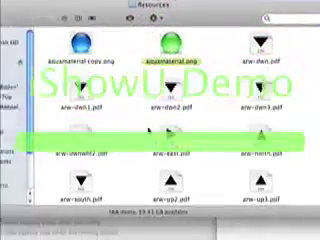
{"action": "scroll", "coordinate": [157, 121], "scroll_direction": "down", "scroll_amount": 5}
{"action": "scroll", "coordinate": [158, 122], "scroll_direction": "down", "scroll_amount": 5}
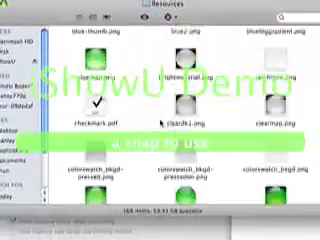
{"action": "scroll", "coordinate": [159, 122], "scroll_direction": "down", "scroll_amount": 5}
{"action": "scroll", "coordinate": [160, 123], "scroll_direction": "down", "scroll_amount": 5}
{"action": "scroll", "coordinate": [160, 122], "scroll_direction": "up", "scroll_amount": 5}
{"action": "scroll", "coordinate": [160, 123], "scroll_direction": "up", "scroll_amount": 5}
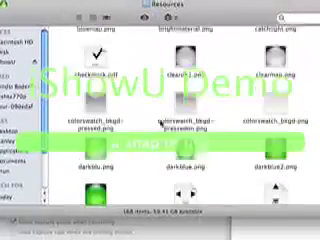
{"action": "scroll", "coordinate": [161, 124], "scroll_direction": "up", "scroll_amount": 3}
{"action": "scroll", "coordinate": [161, 124], "scroll_direction": "up", "scroll_amount": 2}
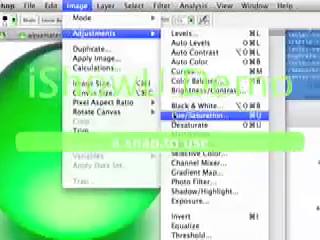
Apply Hue/Saturation with Hue +180 to turn the aquamaterial.png sphere from green to magenta.
{"action": "left_click", "coordinate": [175, 116]}
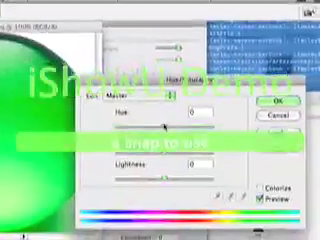
{"action": "mouse_move", "coordinate": [165, 128]}
{"action": "left_mouse_down"}
{"action": "mouse_move", "coordinate": [175, 123]}
{"action": "mouse_move", "coordinate": [173, 125]}
{"action": "left_mouse_up"}
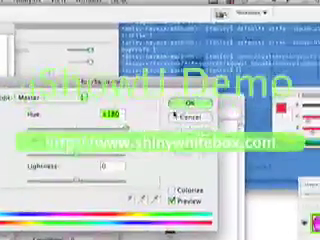
{"action": "left_click", "coordinate": [165, 117]}
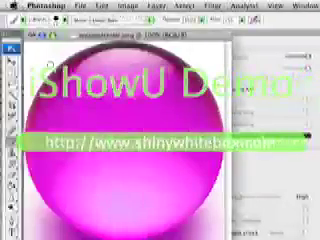